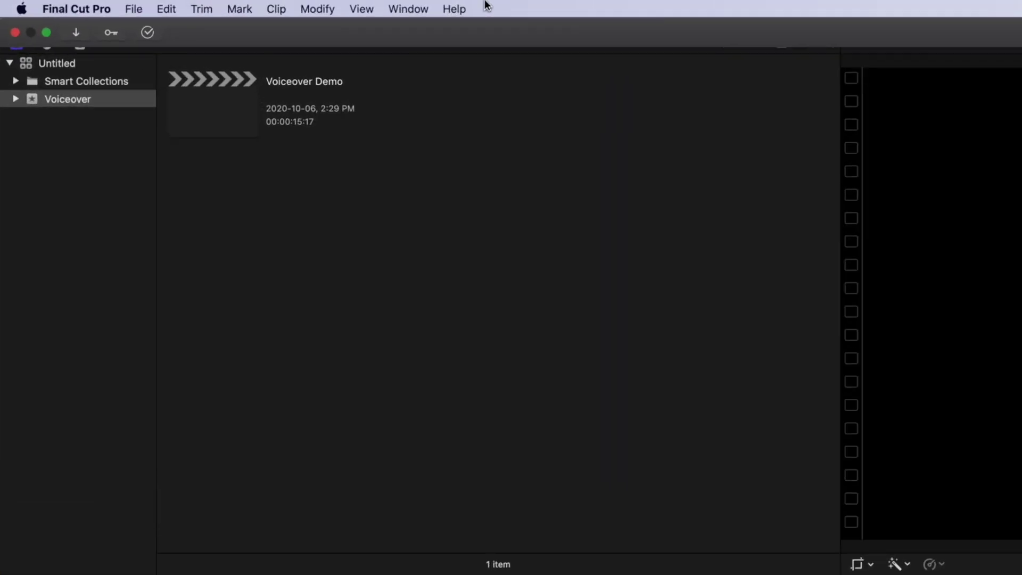
Open Record Voiceover with Advanced options expanded and RØDE NT-USB Mini kept as input.
{"action": "left_click", "coordinate": [403, 8]}
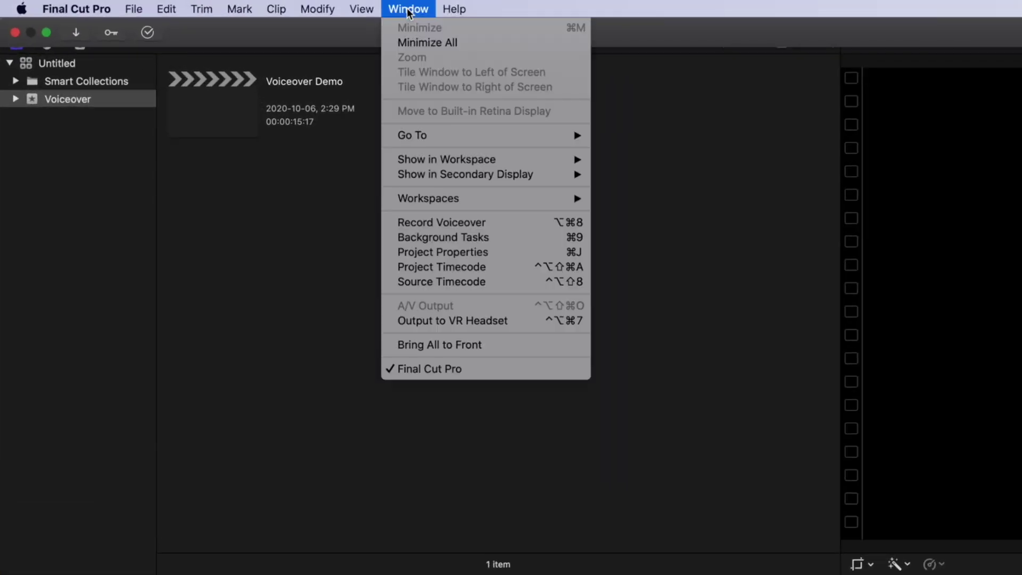
{"action": "left_click", "coordinate": [492, 221]}
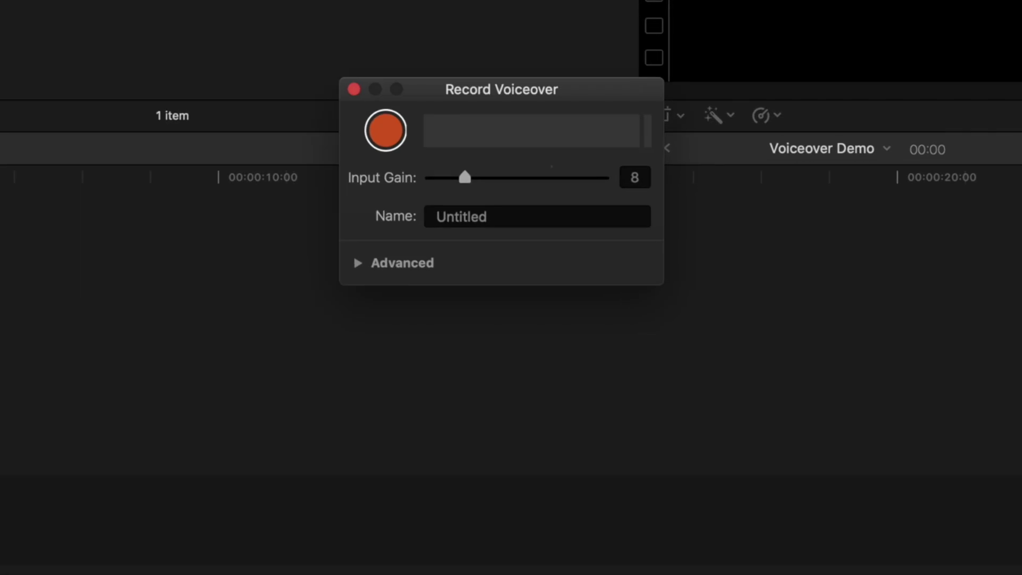
{"action": "left_click", "coordinate": [334, 223]}
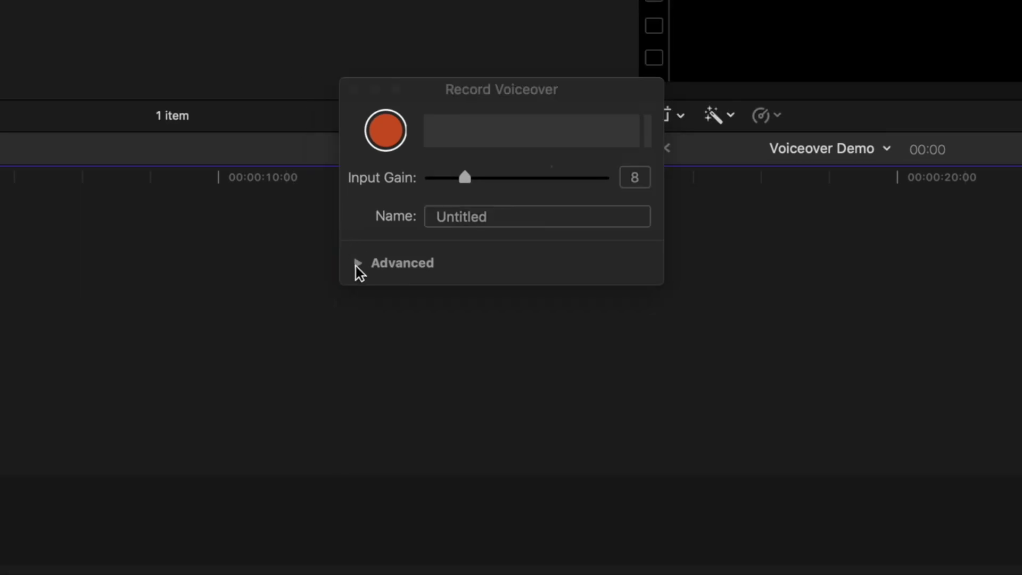
{"action": "left_click", "coordinate": [356, 264]}
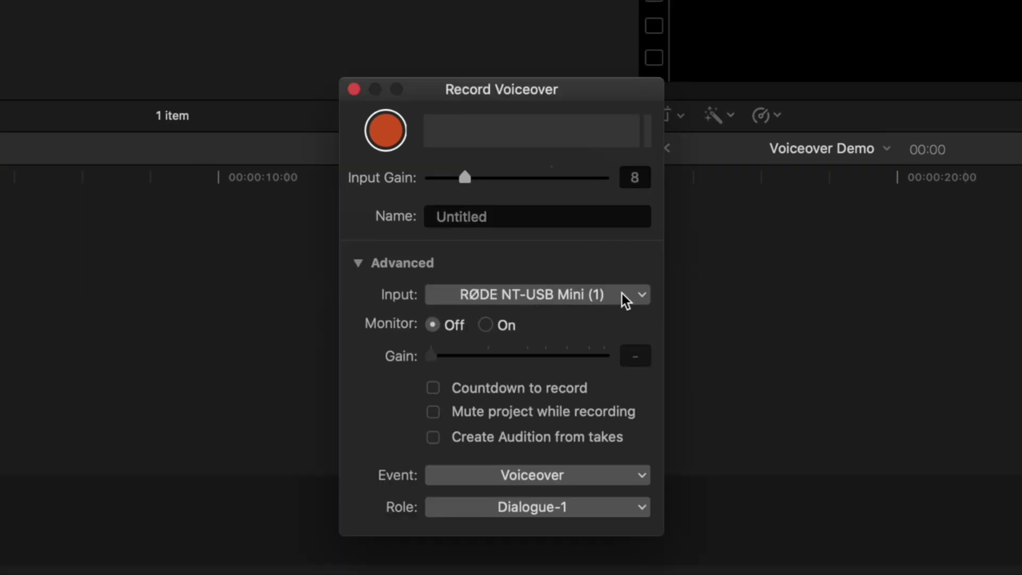
{"action": "left_click", "coordinate": [631, 296]}
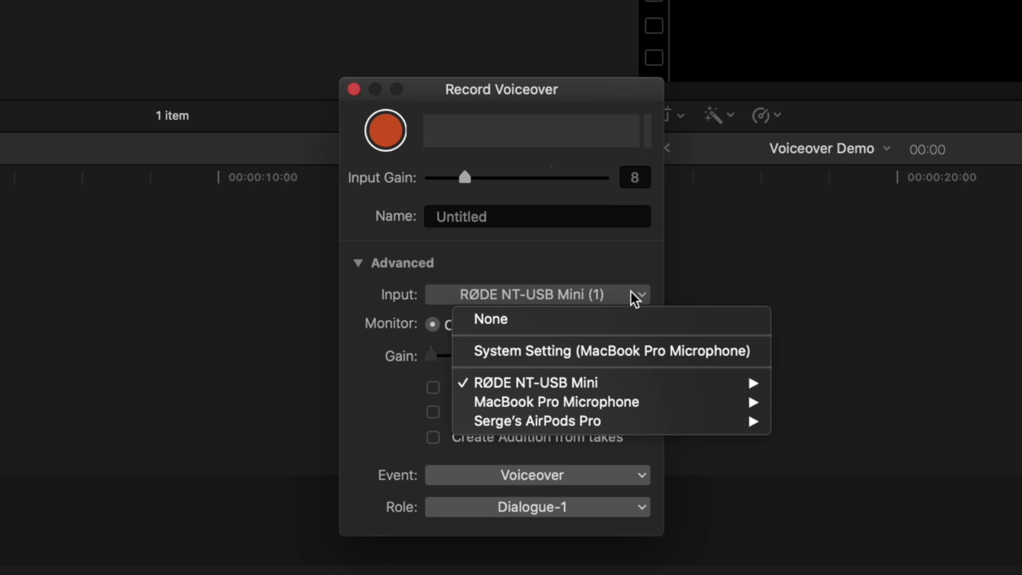
{"action": "left_click", "coordinate": [632, 297]}
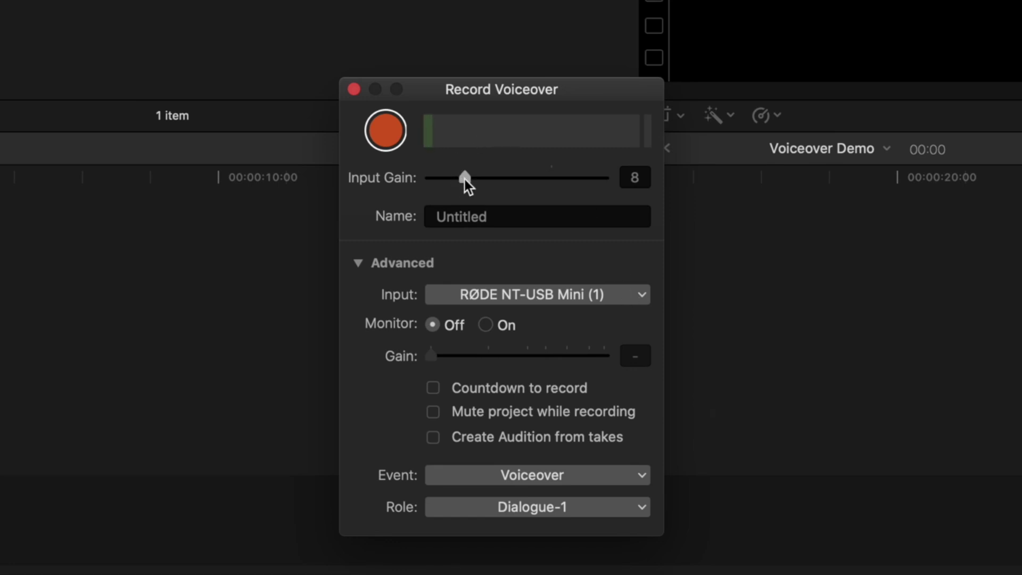
Raise the input gain to 21, test monitoring briefly, then leave Monitor off and toggle countdown.
{"action": "left_click_drag", "start_coordinate": [465, 180], "coordinate": [523, 187]}
{"action": "left_click", "coordinate": [486, 324]}
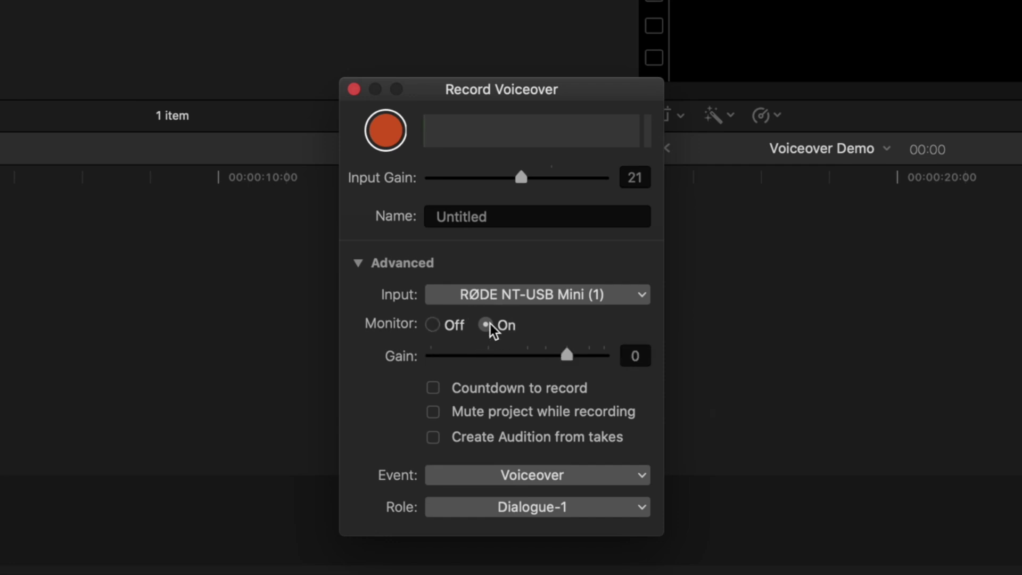
{"action": "left_click_drag", "start_coordinate": [569, 357], "coordinate": [535, 360]}
{"action": "left_click", "coordinate": [434, 325]}
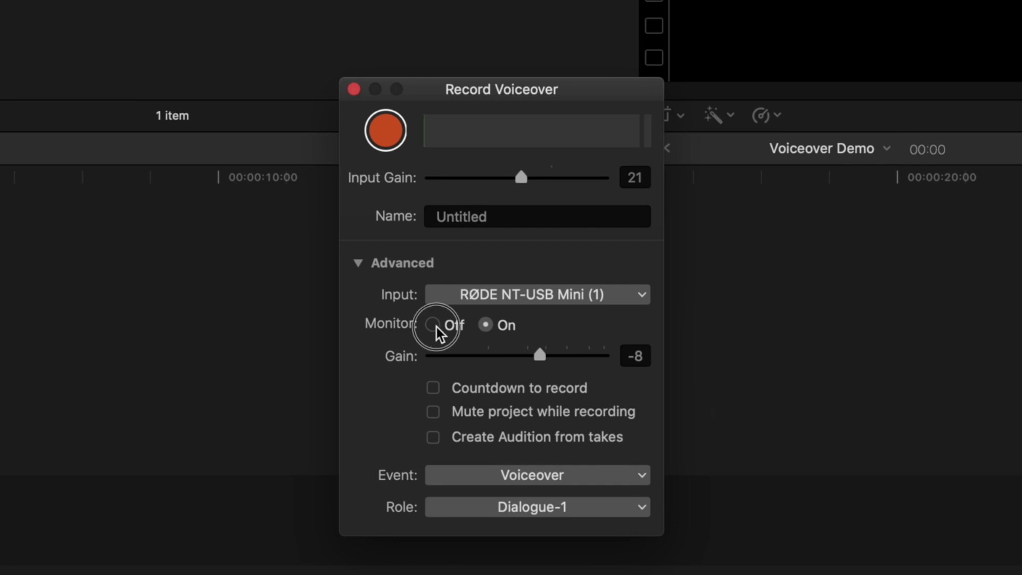
{"action": "left_click", "coordinate": [436, 388]}
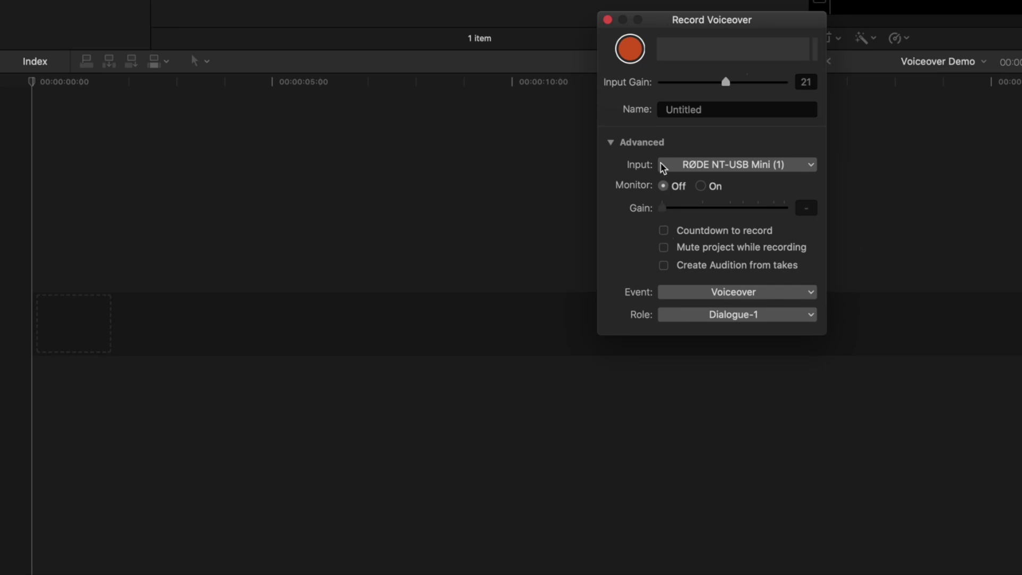
Record a roughly 16-second voiceover clip, Untitled-4, then close the Record Voiceover window.
{"action": "left_click", "coordinate": [629, 52]}
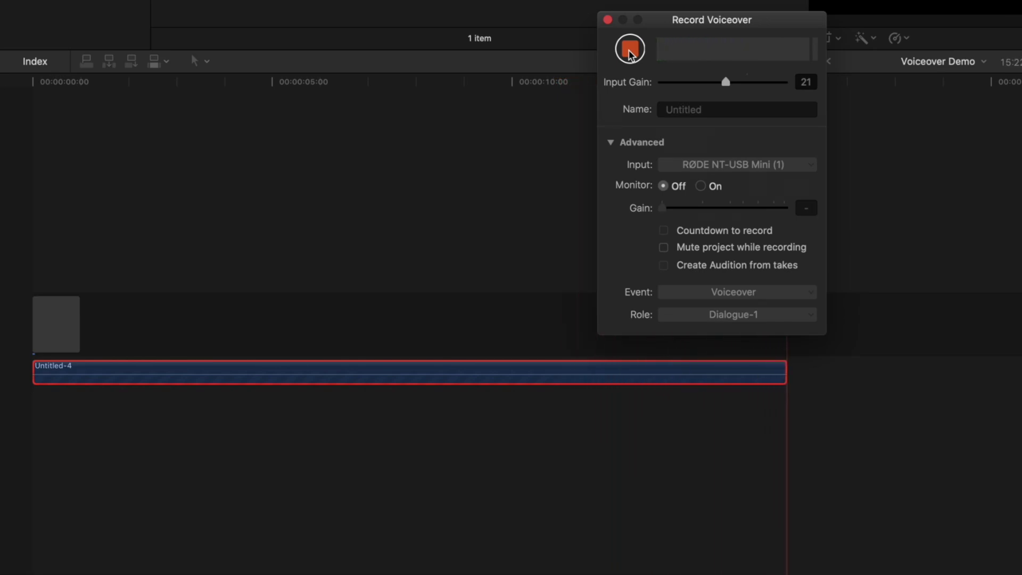
{"action": "left_click", "coordinate": [630, 51]}
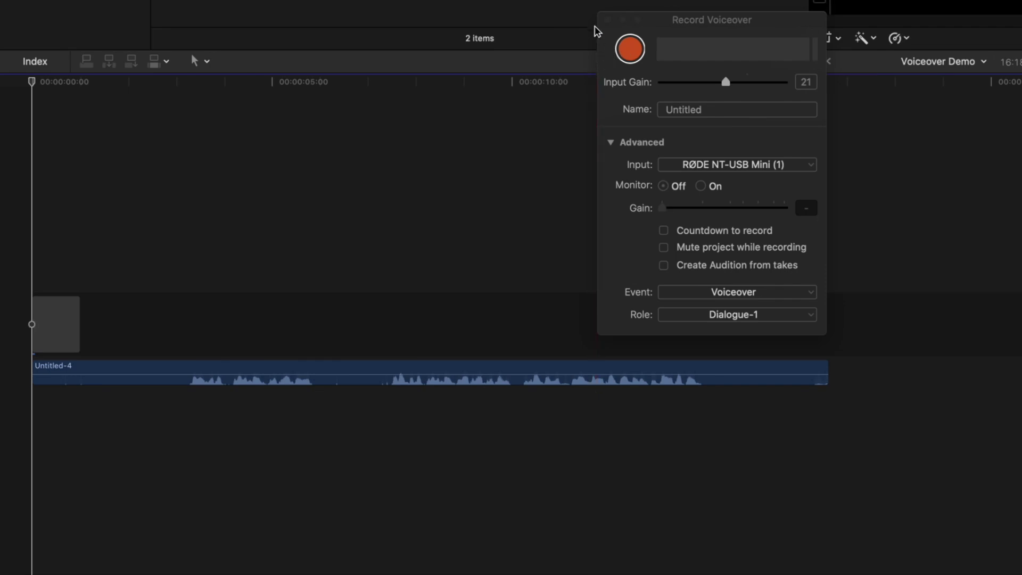
{"action": "left_click", "coordinate": [609, 22]}
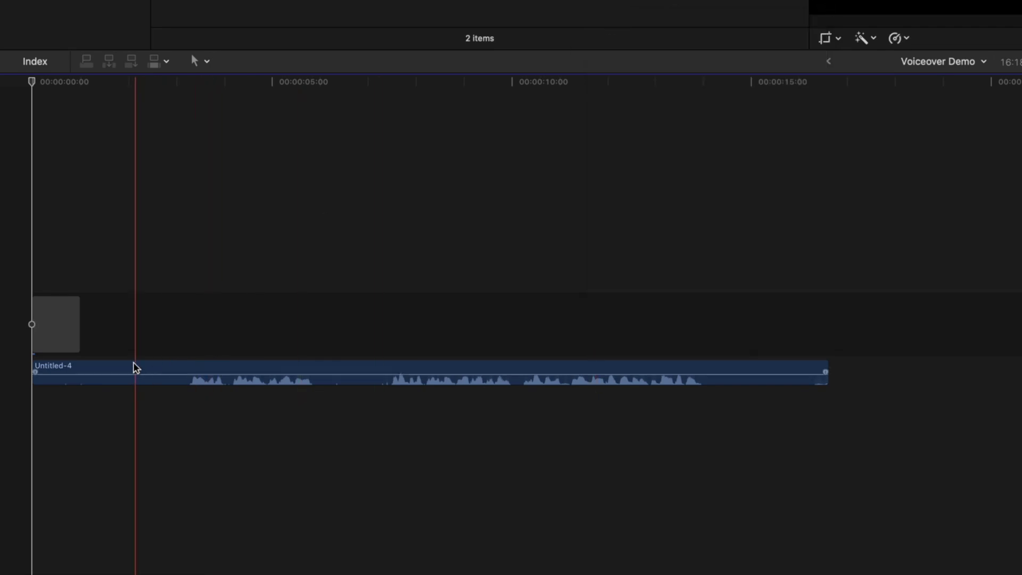
Move Untitled-4 and show timeline clips taller as large waveforms only.
{"action": "left_click_drag", "start_coordinate": [125, 369], "coordinate": [142, 328]}
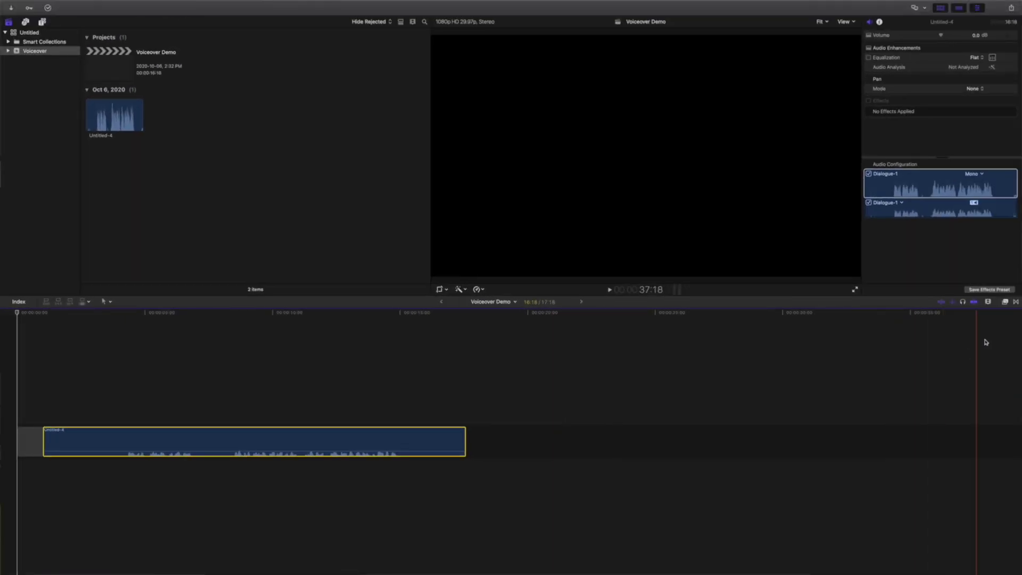
{"action": "left_click", "coordinate": [988, 302]}
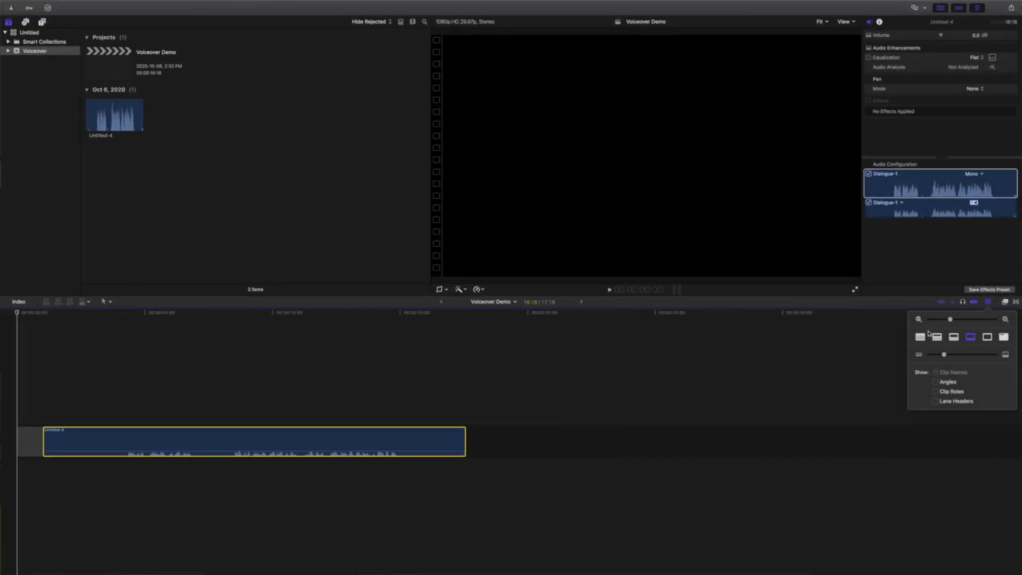
{"action": "left_click", "coordinate": [920, 338]}
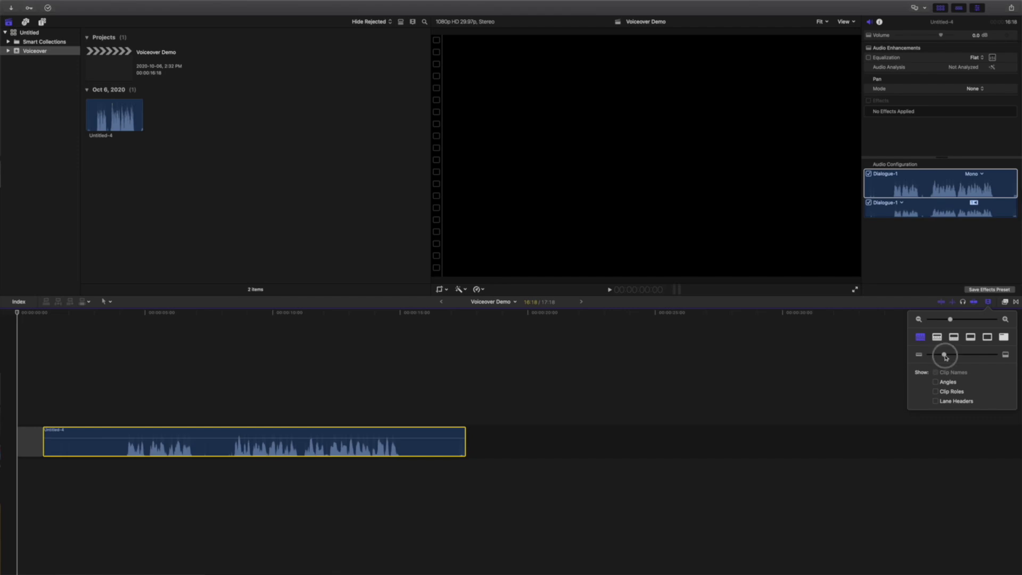
{"action": "left_click_drag", "start_coordinate": [945, 356], "coordinate": [965, 355]}
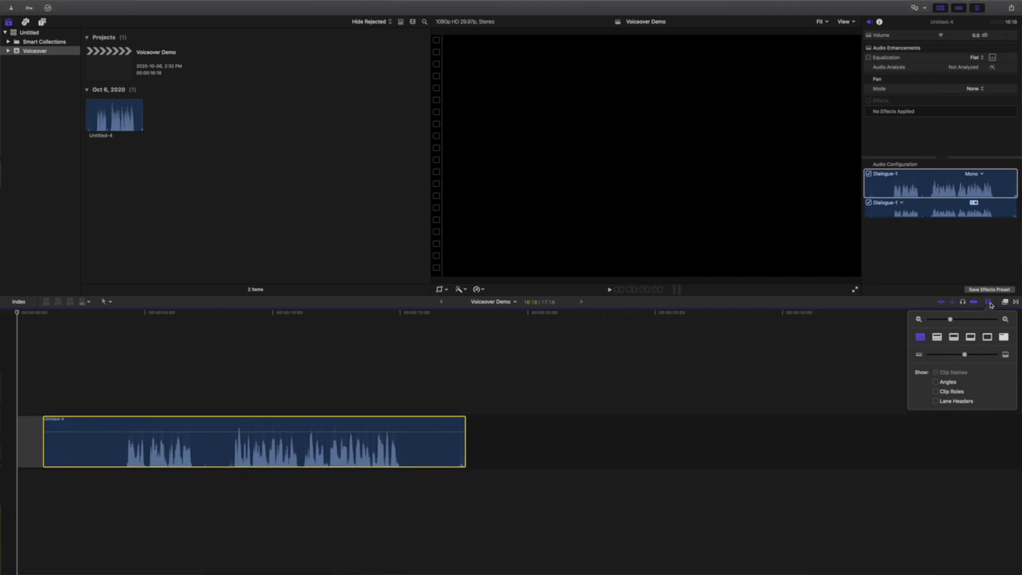
{"action": "left_click", "coordinate": [990, 304]}
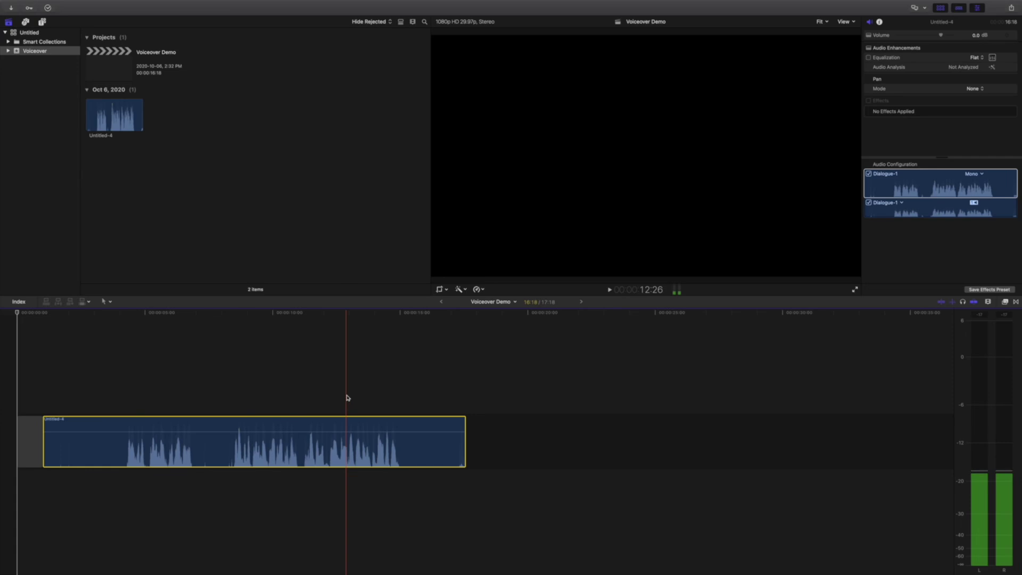
{"action": "left_click", "coordinate": [104, 390]}
Play the voiceover while raising Untitled-4's volume from 0 dB to about 6 dB.
{"action": "left_click", "coordinate": [104, 391]}
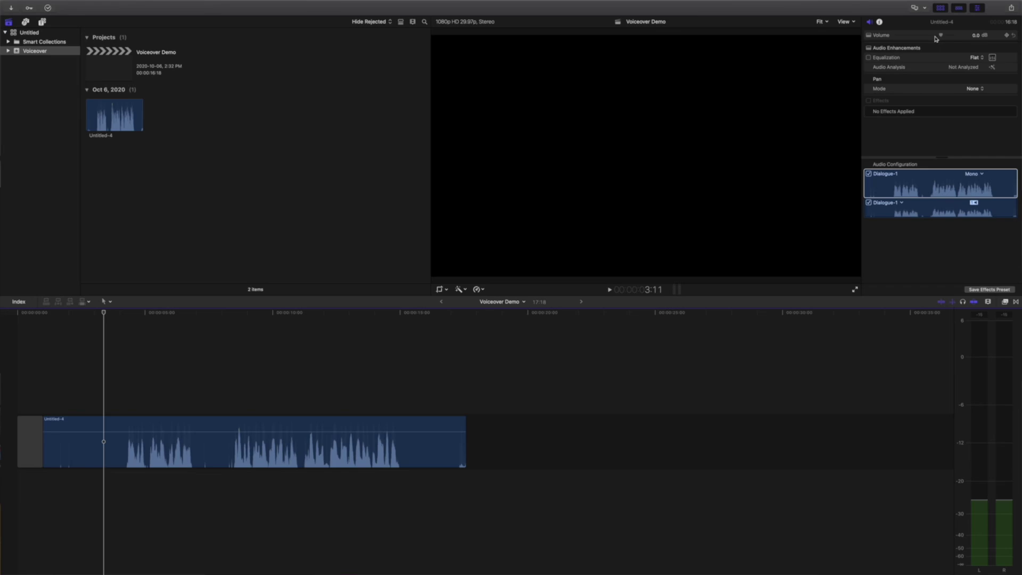
{"action": "key", "text": "space"}
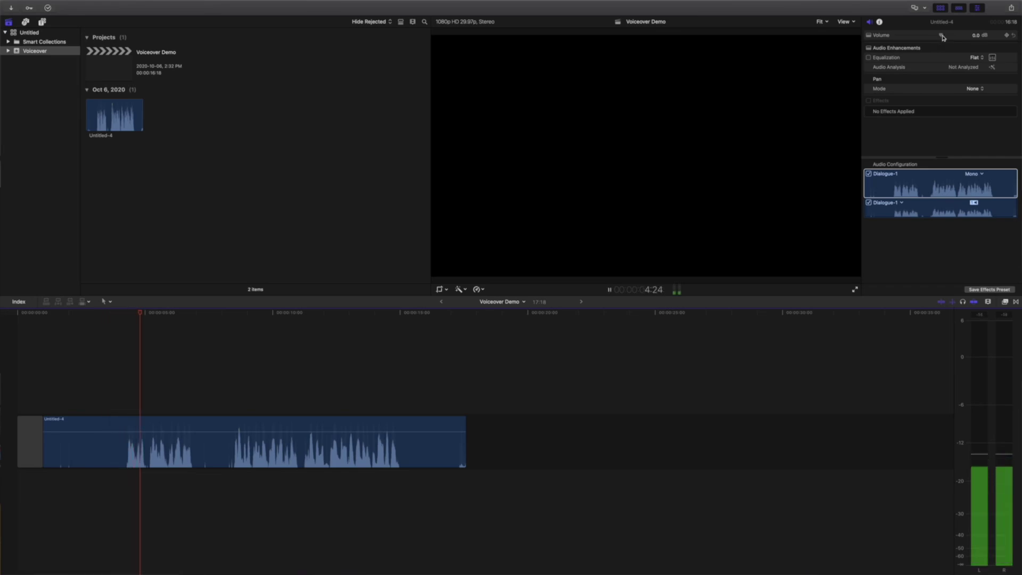
{"action": "left_click_drag", "start_coordinate": [943, 37], "coordinate": [952, 39]}
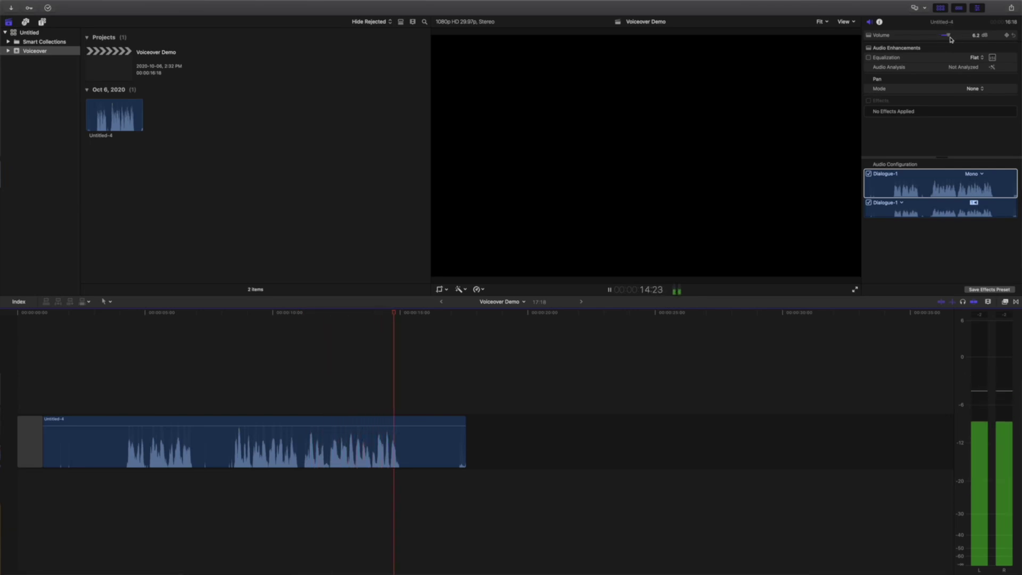
{"action": "key", "text": "space"}
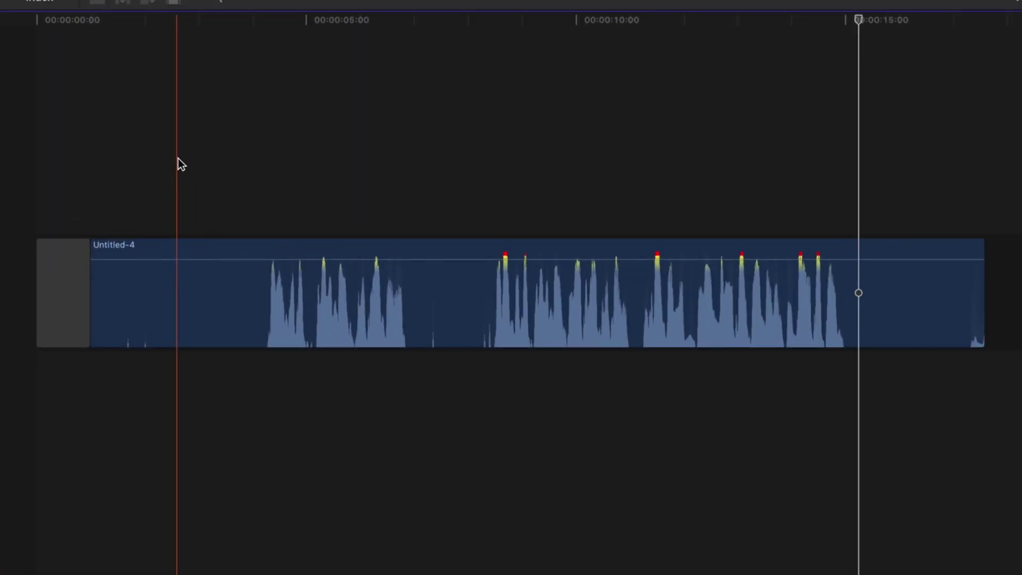
Blade the voiceover twice, cut the short middle piece, and delete the leading gap and first piece.
{"action": "key", "text": "super+b"}
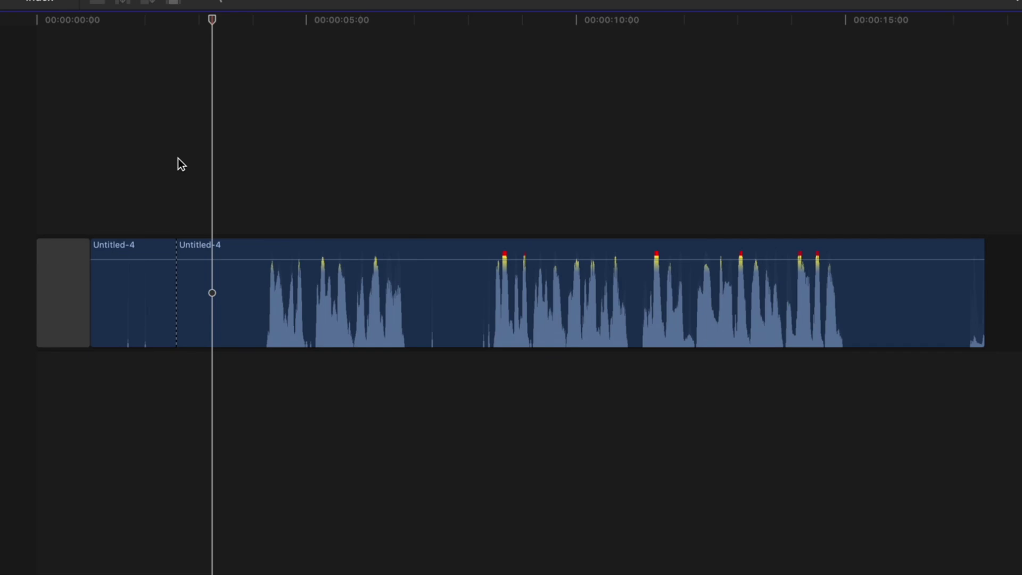
{"action": "key", "text": "super+b"}
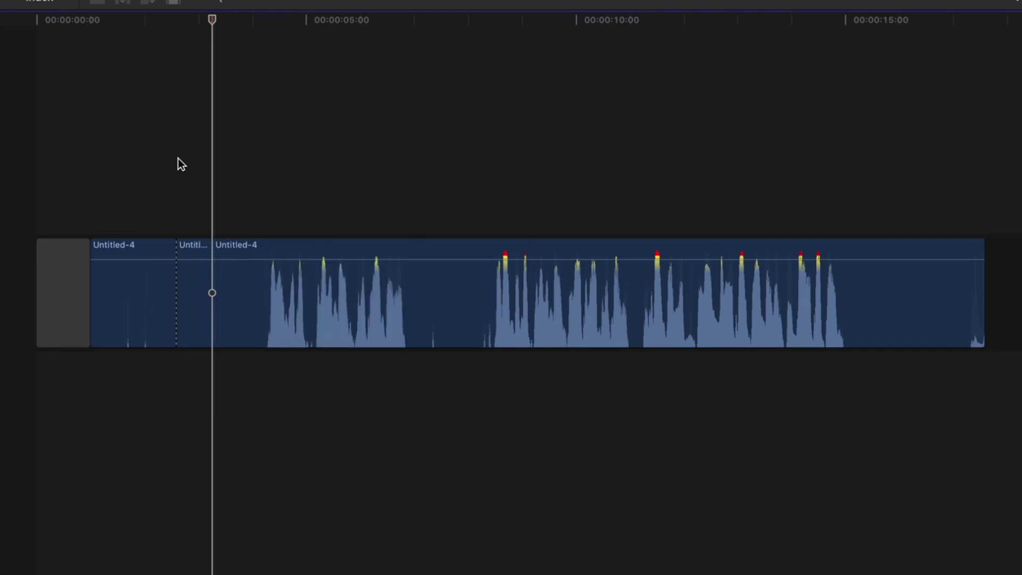
{"action": "left_click", "coordinate": [195, 277]}
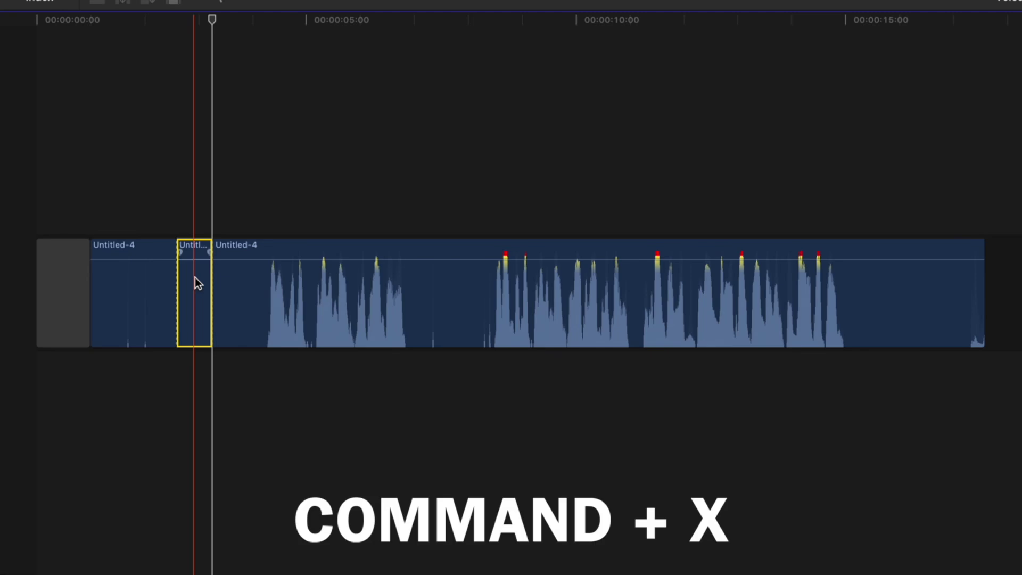
{"action": "key", "text": "super+x"}
{"action": "left_click", "coordinate": [129, 281]}
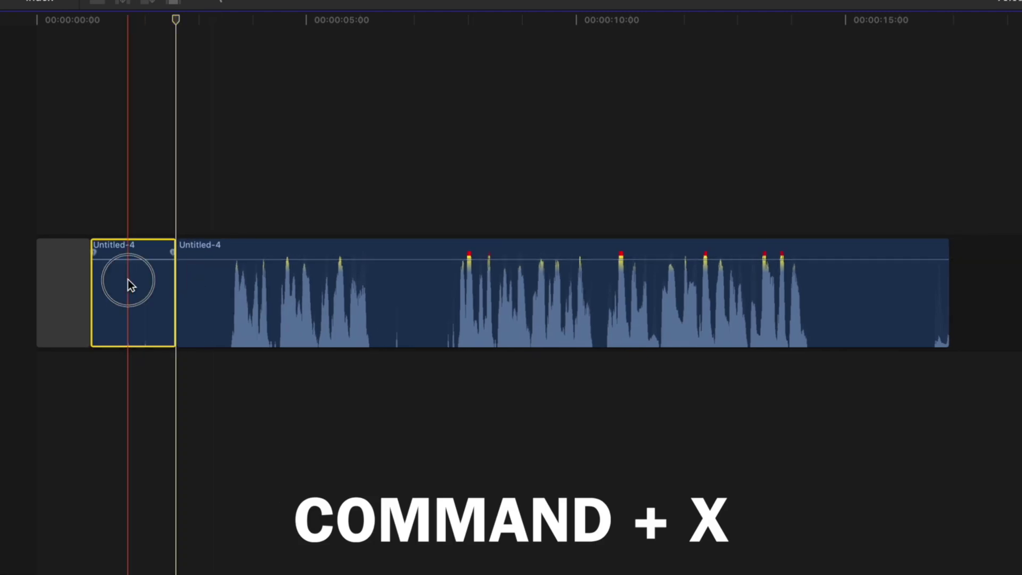
{"action": "left_click", "coordinate": [56, 283], "text": "super"}
{"action": "key", "text": "Delete"}
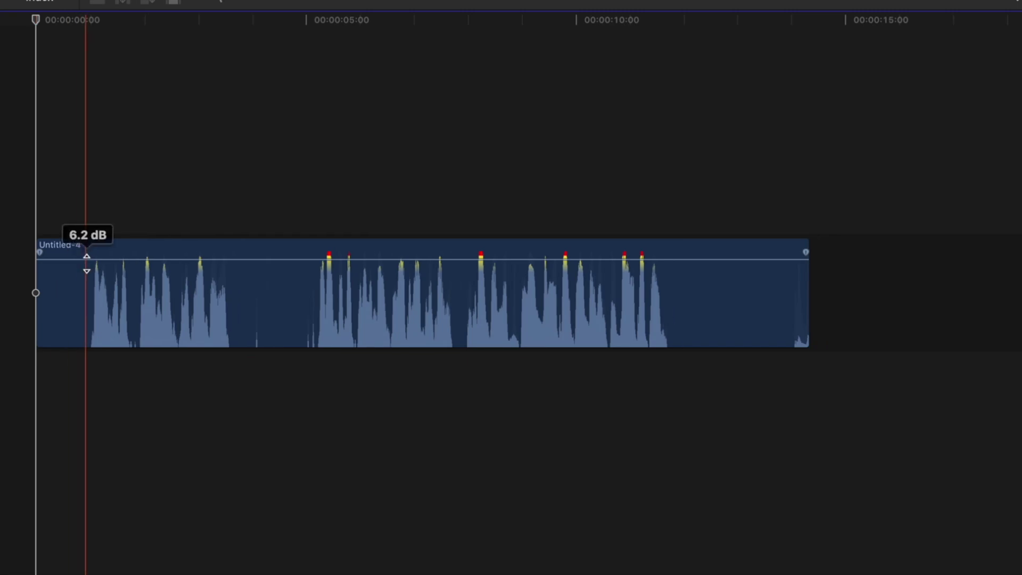
Trim the clip's silent start and split it just after the opening words.
{"action": "left_click", "coordinate": [88, 246]}
{"action": "key", "text": "alt+["}
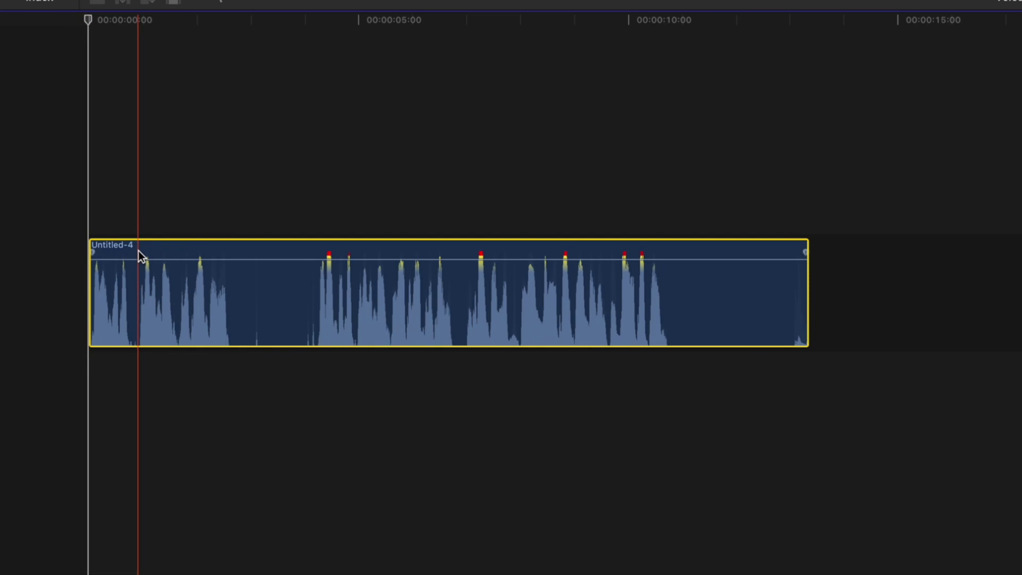
{"action": "key", "text": "super+b"}
{"action": "left_click", "coordinate": [318, 252]}
Trim the second piece's silent start, paste silent copies into a pause, and play it back.
{"action": "key", "text": "alt+["}
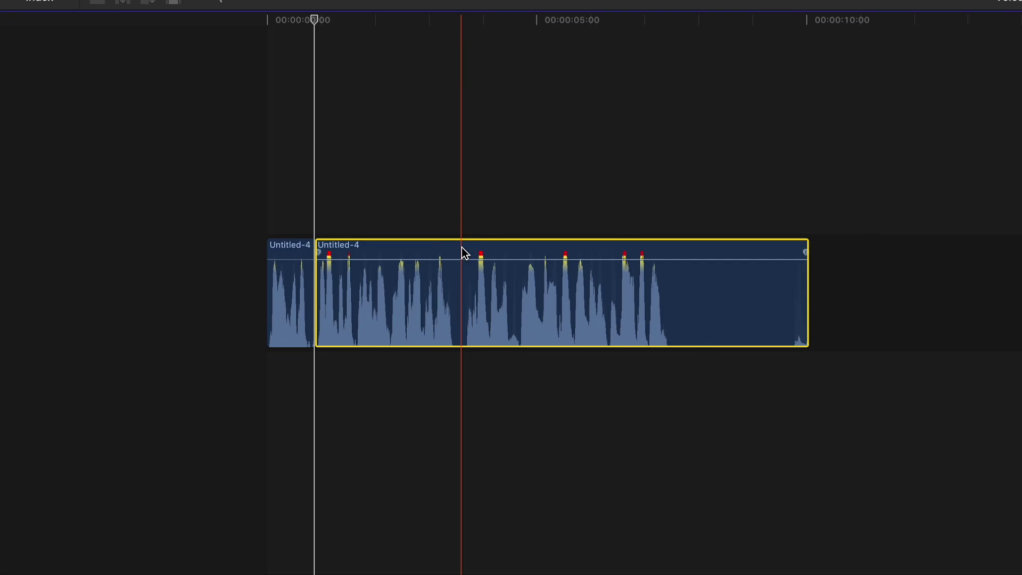
{"action": "key", "text": "w"}
{"action": "key", "text": "w"}
{"action": "key", "text": "w"}
{"action": "key", "text": "w"}
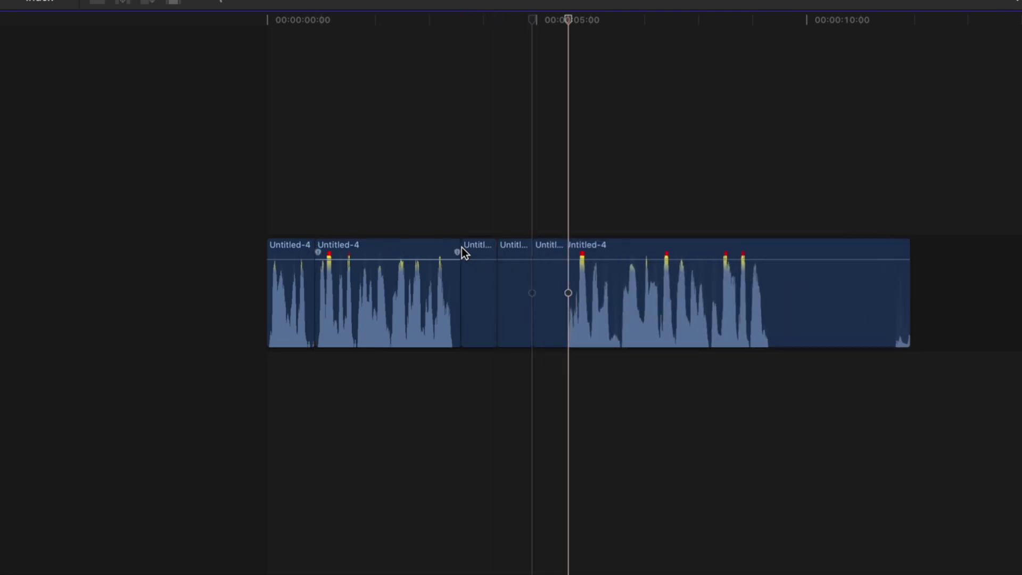
{"action": "key", "text": "w"}
{"action": "key", "text": "w"}
{"action": "key", "text": "w"}
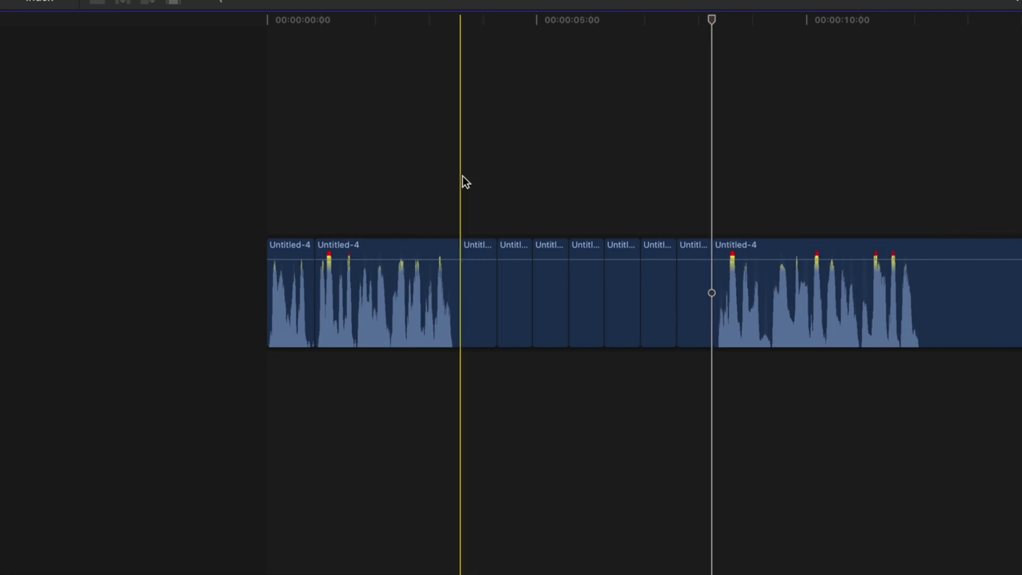
{"action": "key", "text": "space"}
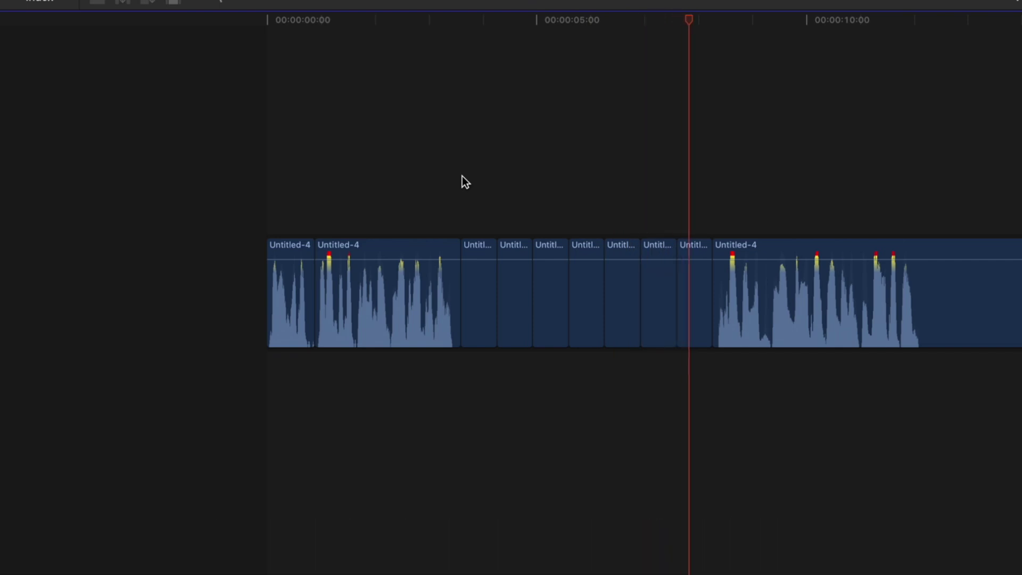
{"action": "key", "text": "space"}
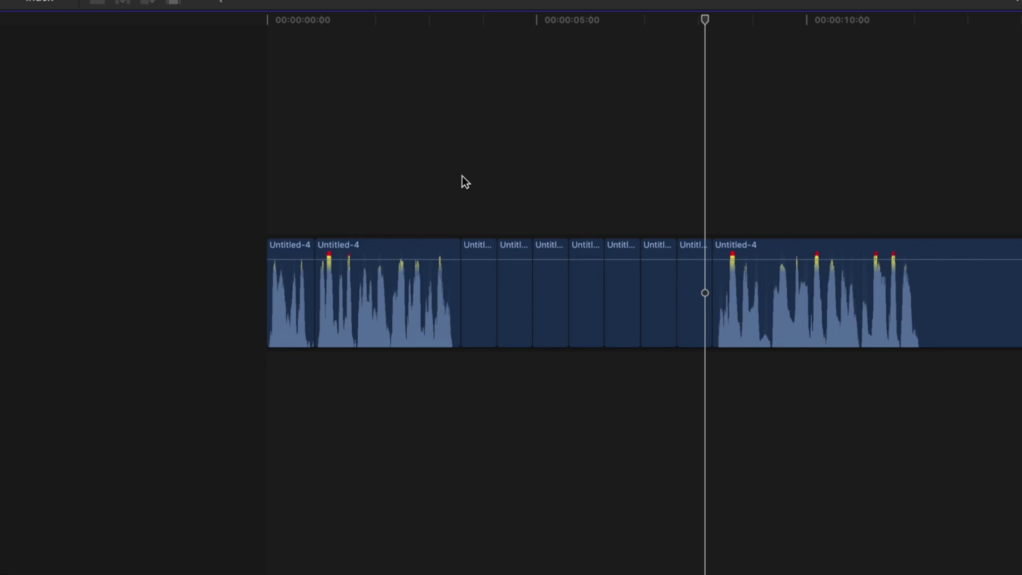
Apply crossfades across the seven short silent pieces, then check them by zooming and playback.
{"action": "left_click_drag", "start_coordinate": [695, 279], "coordinate": [474, 274]}
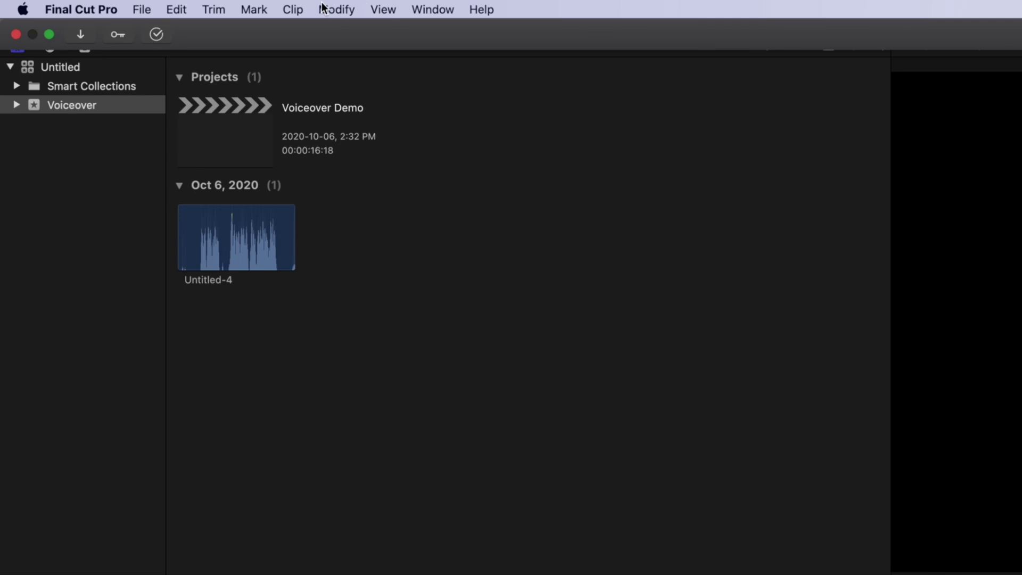
{"action": "left_click", "coordinate": [326, 9]}
{"action": "mouse_move", "coordinate": [418, 272]}
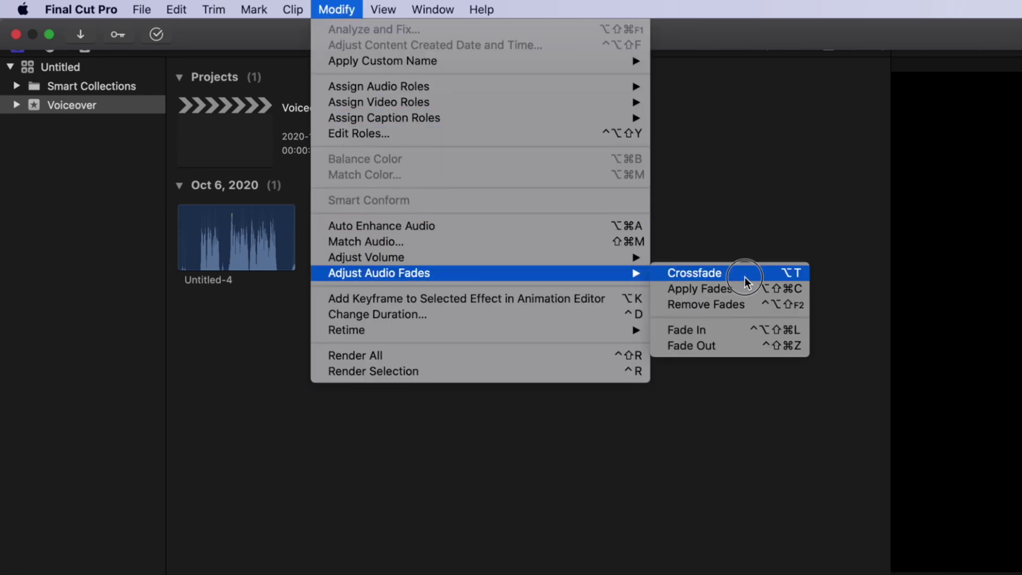
{"action": "left_click", "coordinate": [744, 276]}
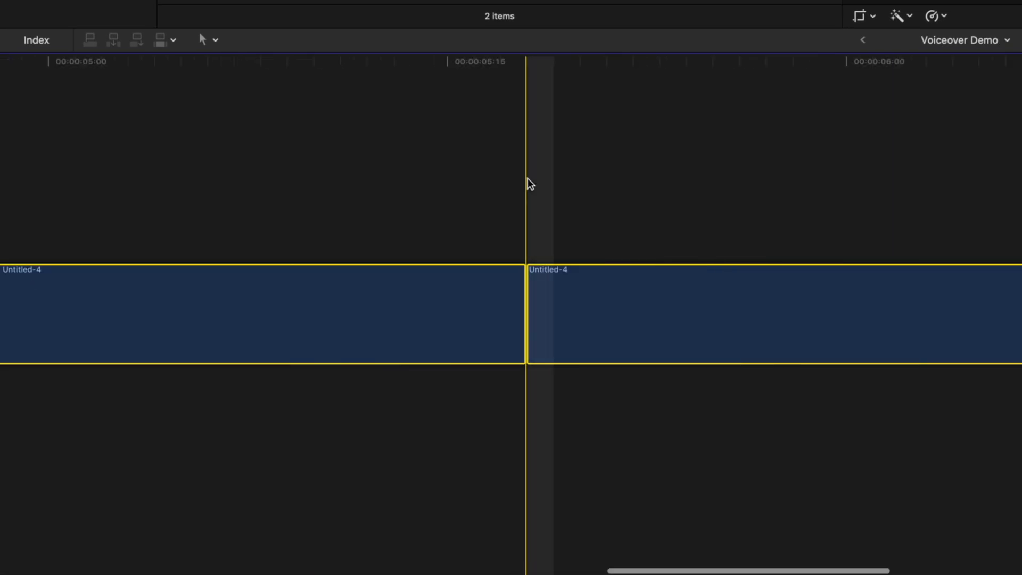
{"action": "key", "text": "super+equal"}
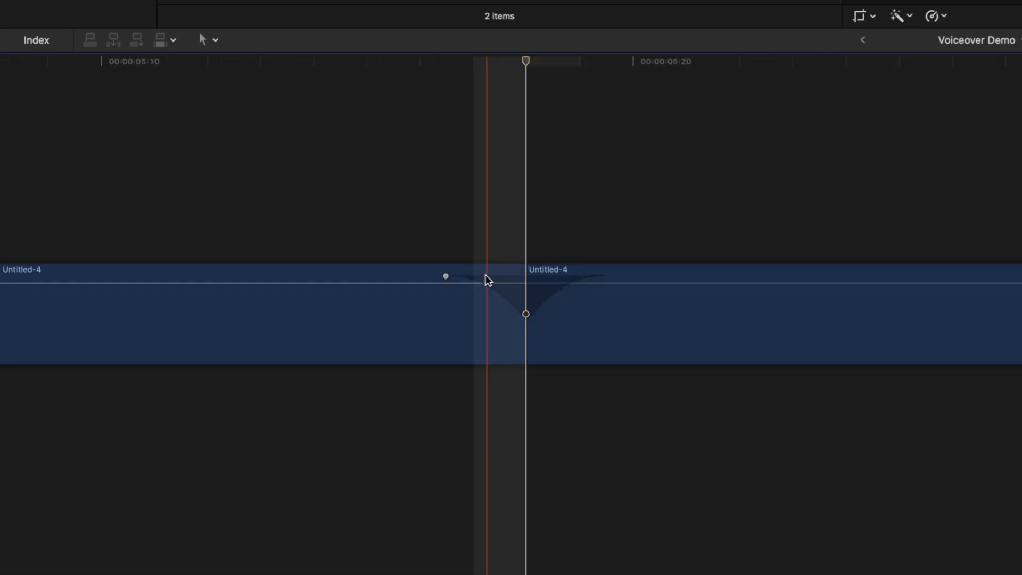
{"action": "key", "text": "super+minus"}
{"action": "key", "text": "super+minus"}
{"action": "key", "text": "super+minus"}
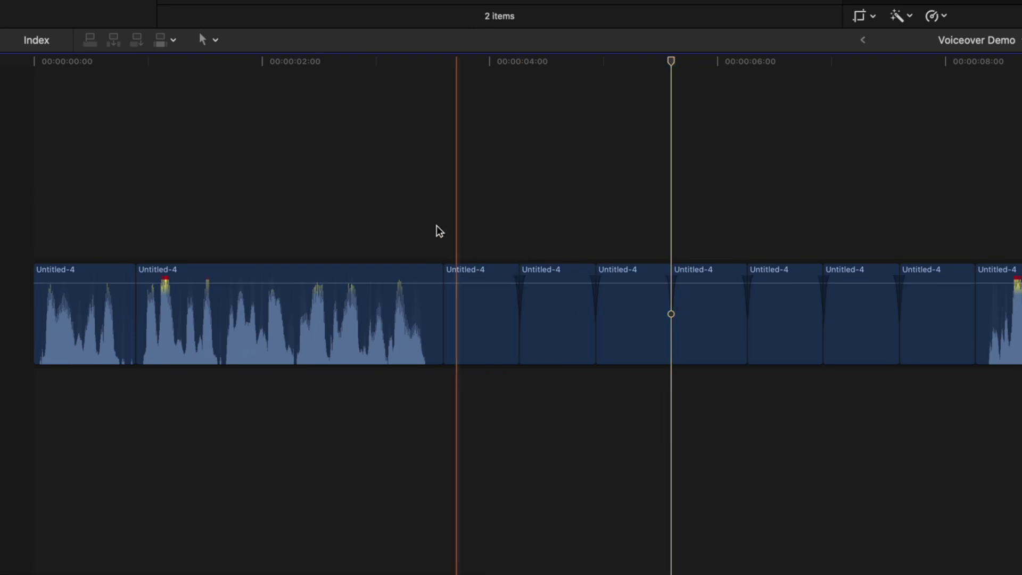
{"action": "key", "text": "space"}
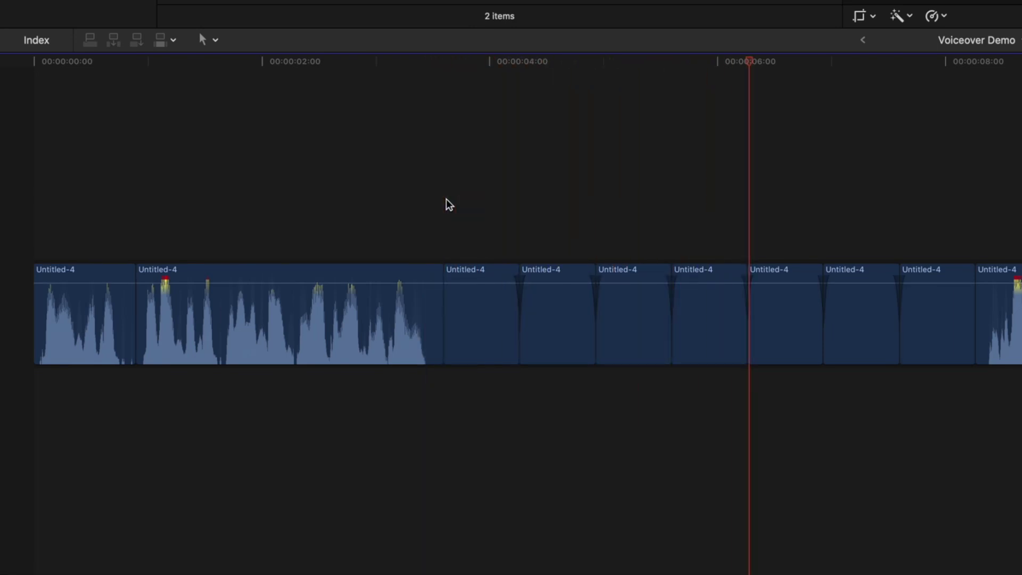
{"action": "key", "text": "space"}
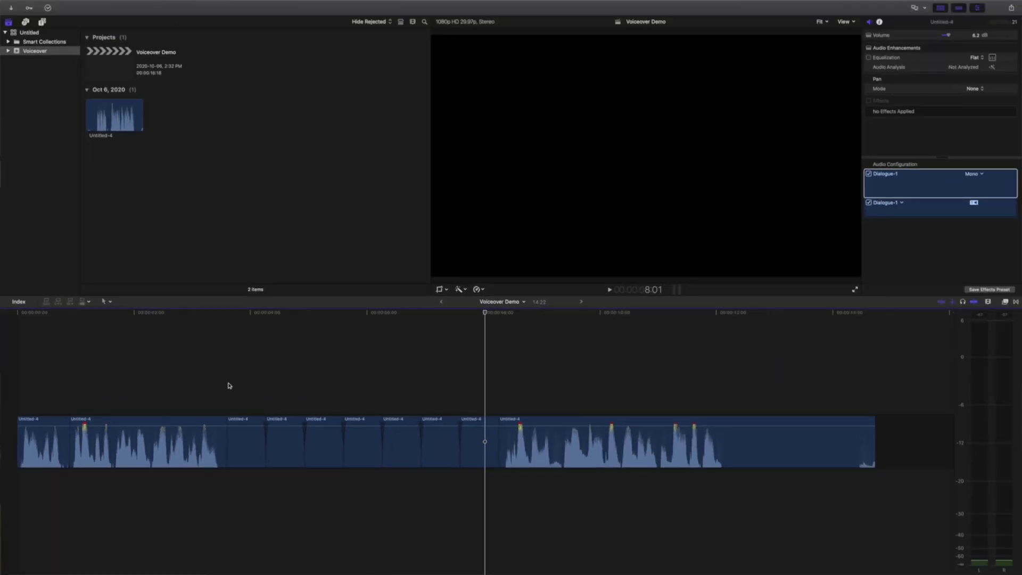
Select all ten voiceover pieces and lift them from the primary storyline, leaving a gap clip.
{"action": "key", "text": "super+a"}
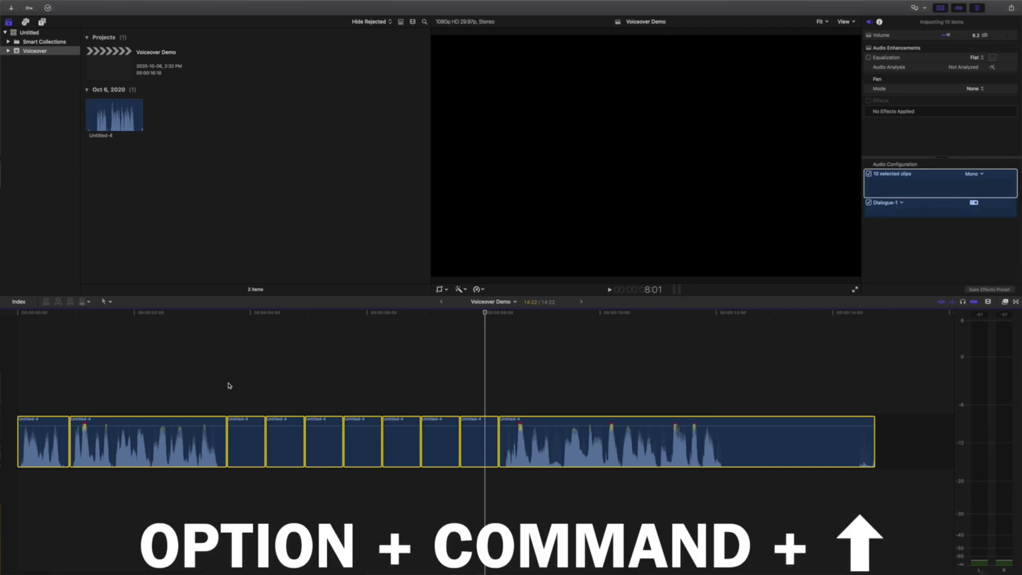
{"action": "key", "text": "alt+super+Up"}
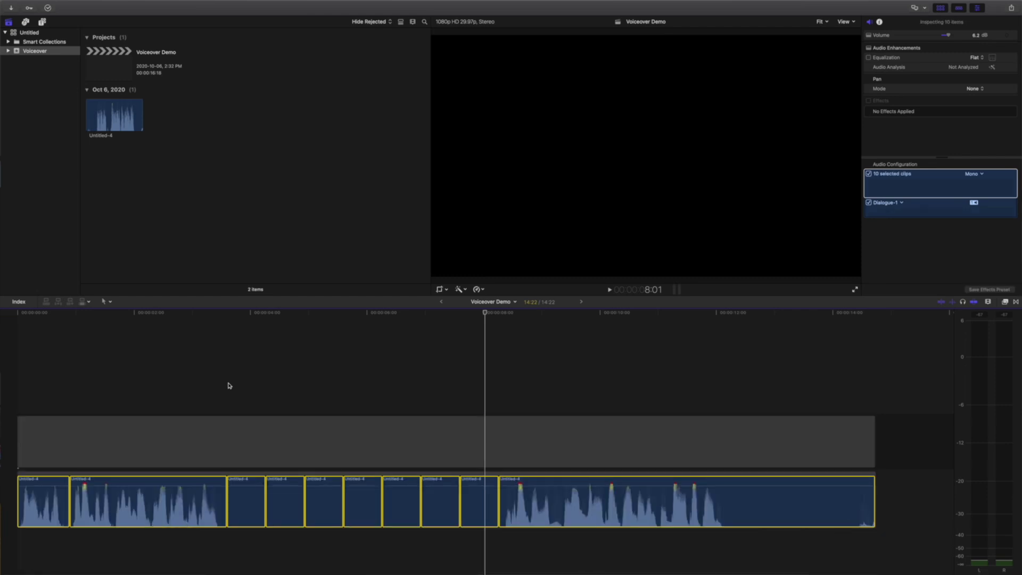